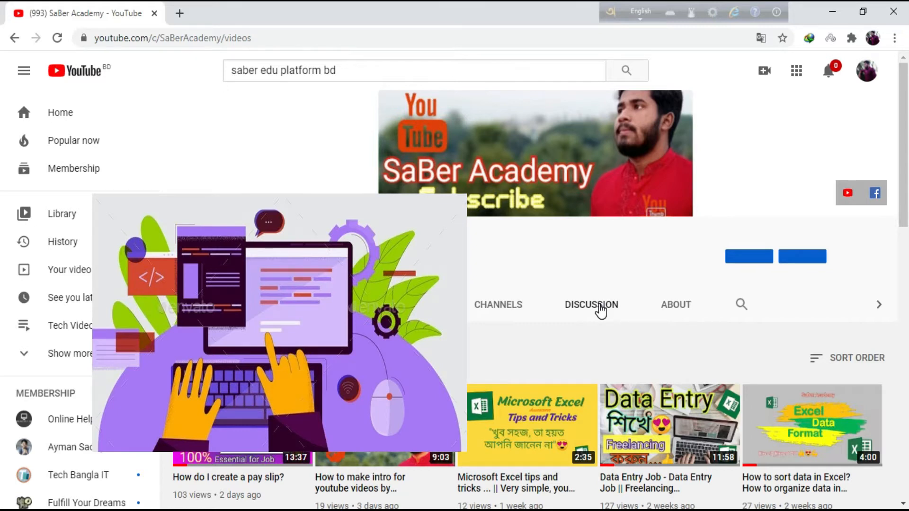
scroll(599, 310, "down", 4)
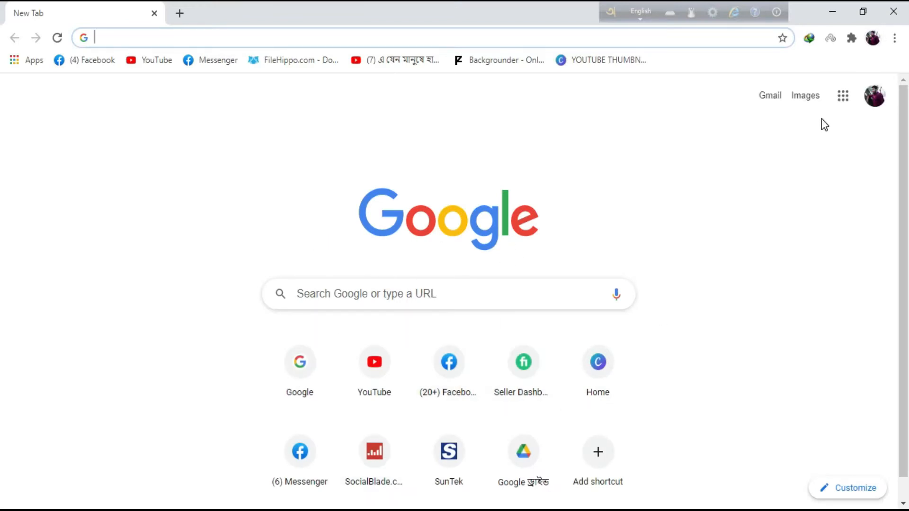
- Open Google Docs from the Google apps list and create a new blank document
left_click(843, 97)
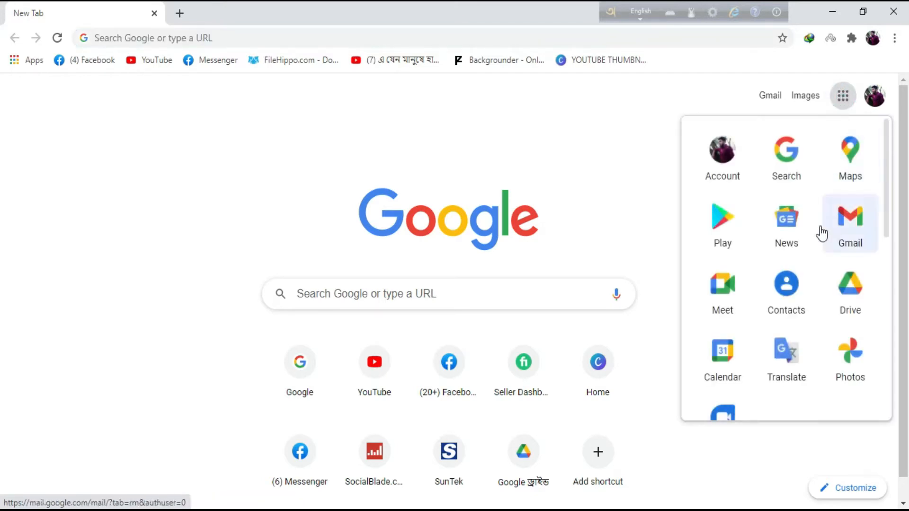
scroll(836, 265, "down", 2)
scroll(837, 275, "down", 2)
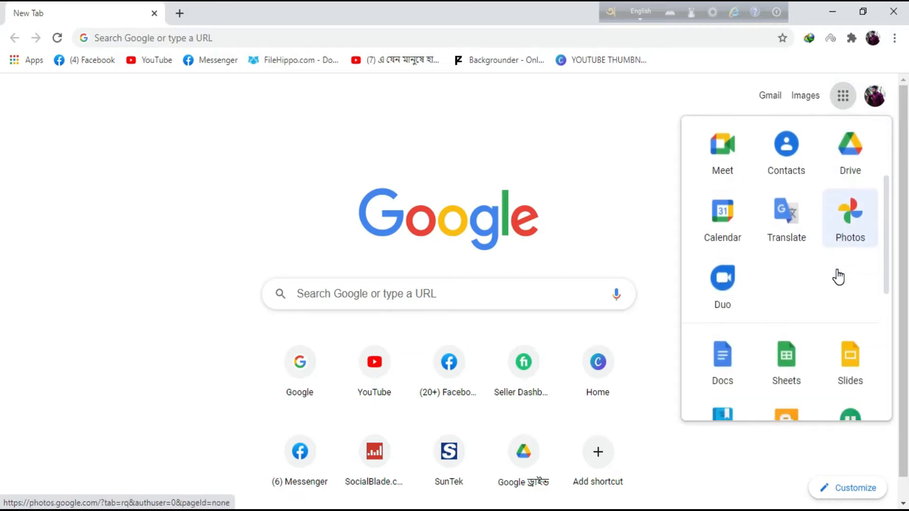
left_click(723, 364)
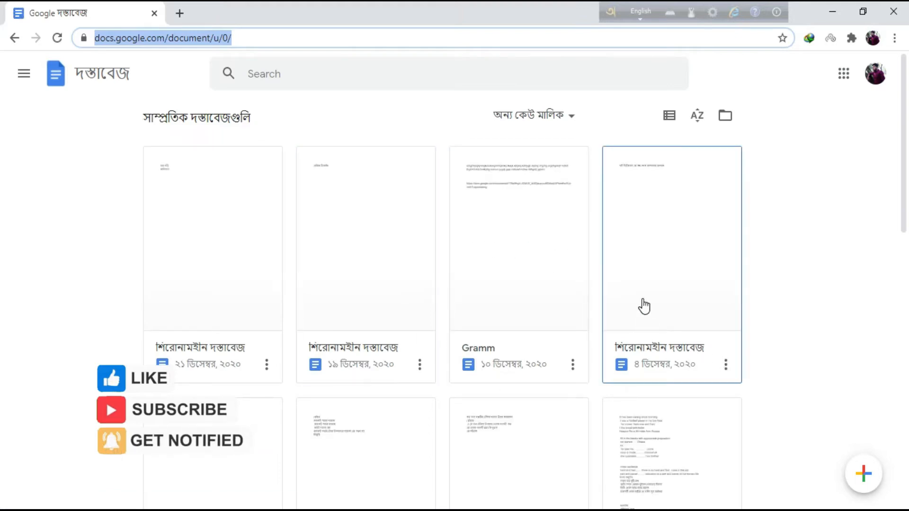
left_click(862, 478)
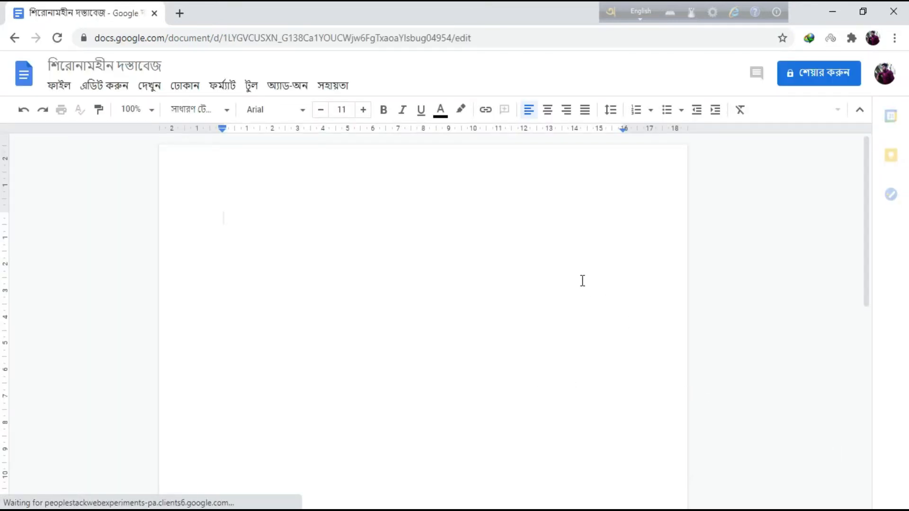
- Dictate a Bangla paragraph into the blank document with voice typing and stop the recording
left_click(252, 90)
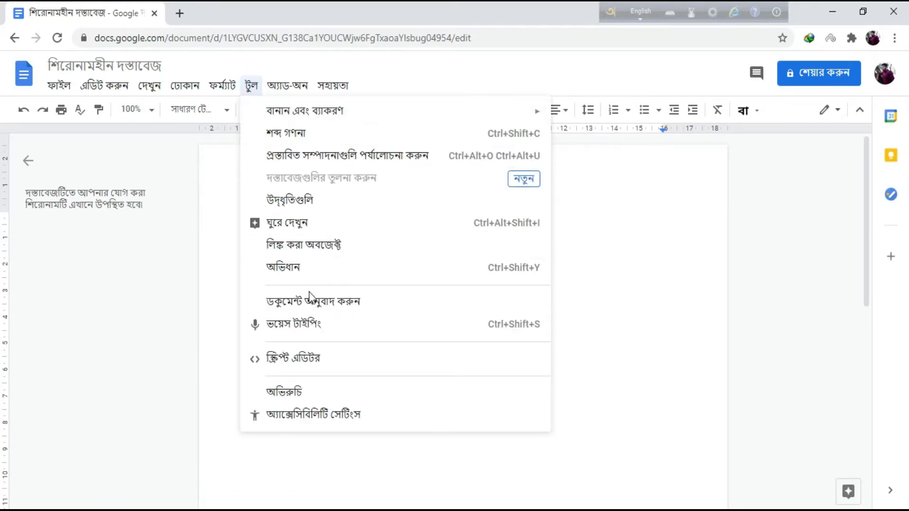
left_click(299, 327)
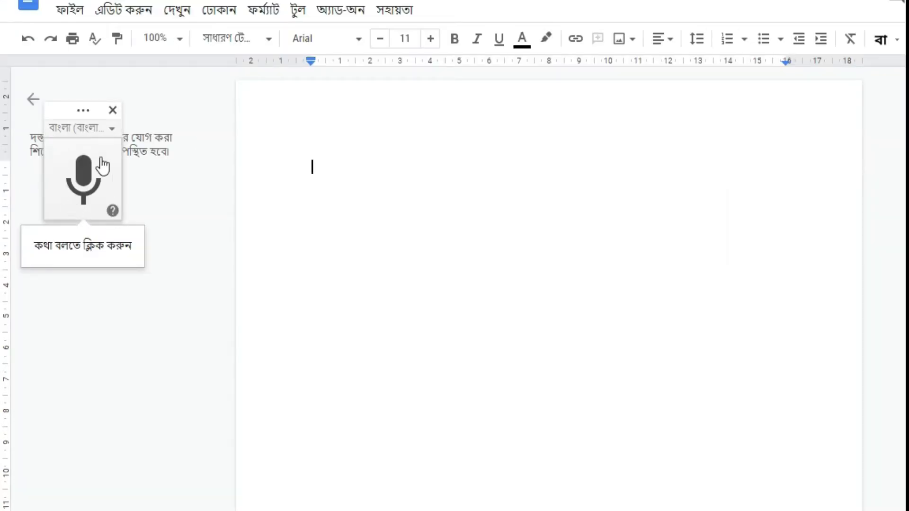
left_click(85, 179)
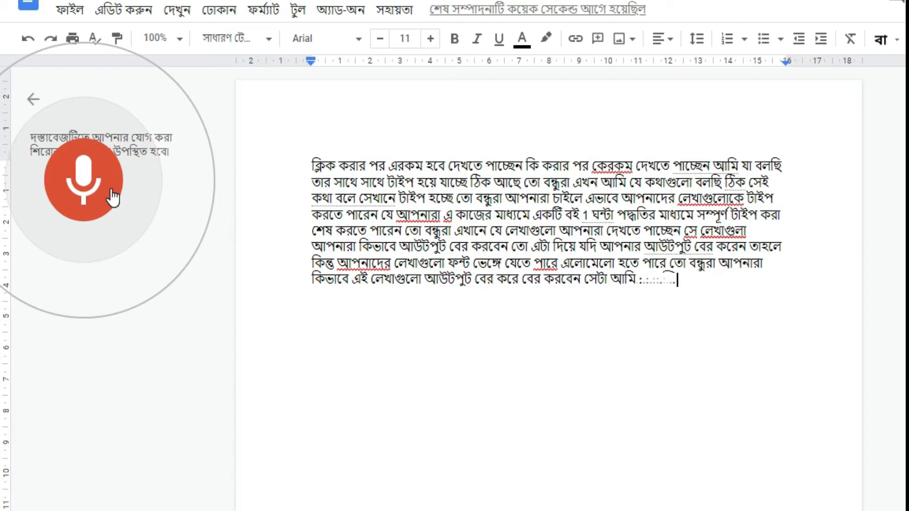
left_click(85, 185)
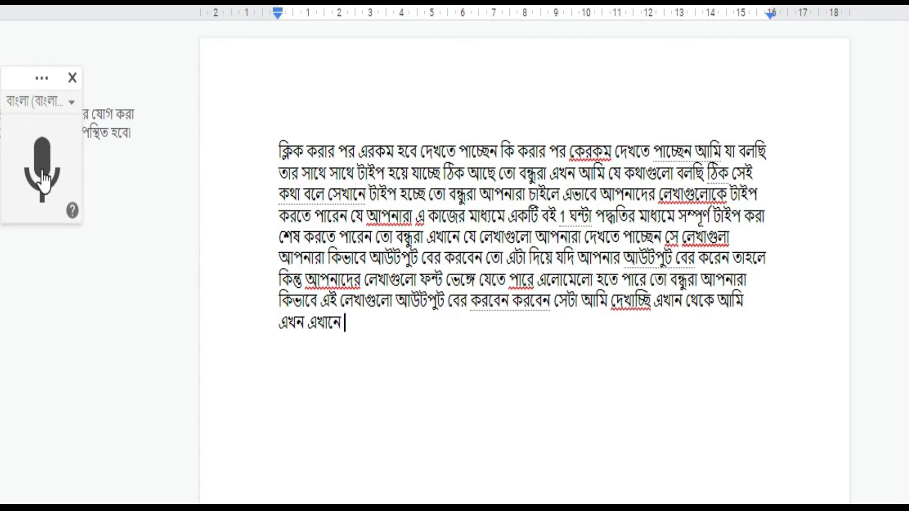
- Select the entire dictated Bangla paragraph and copy it
left_click_drag(279, 151, 367, 349)
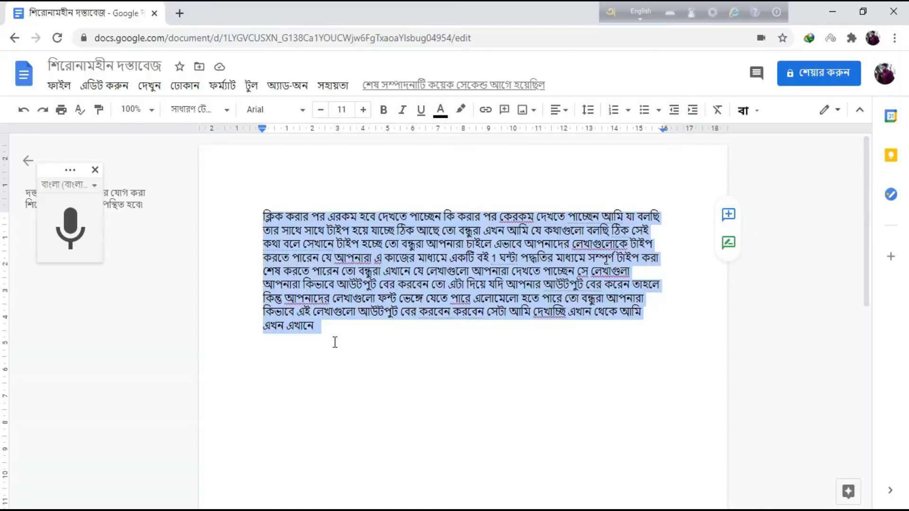
right_click(367, 349)
left_click(308, 349)
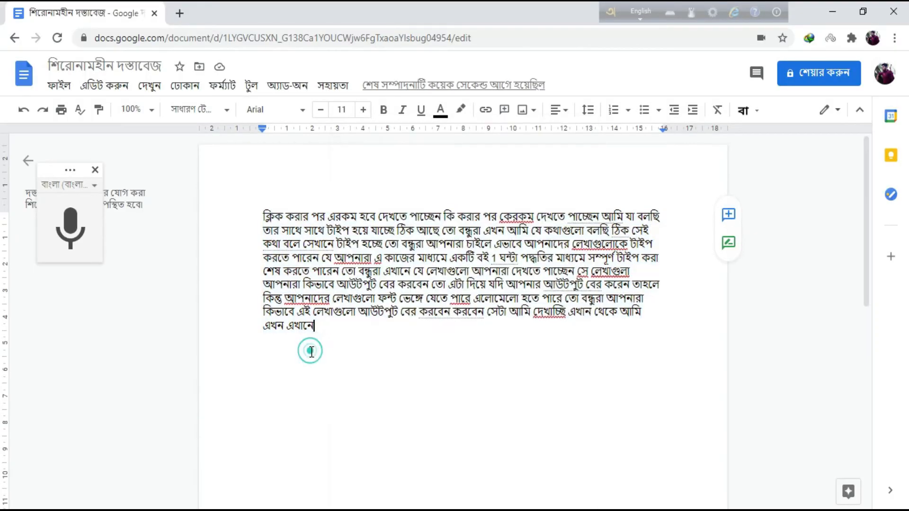
left_click_drag(263, 209, 358, 344)
key("ctrl+c")
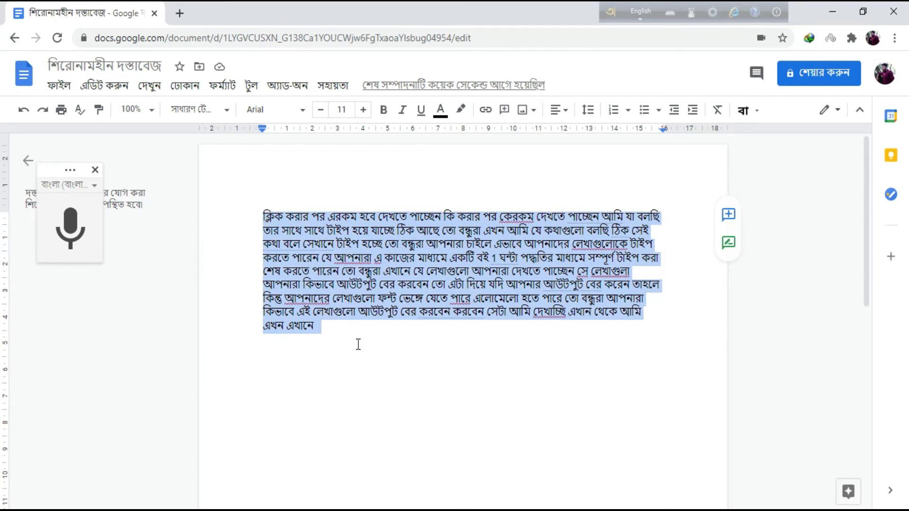
- Go to the Windows desktop and create a new DOC document named FILE
left_click(831, 14)
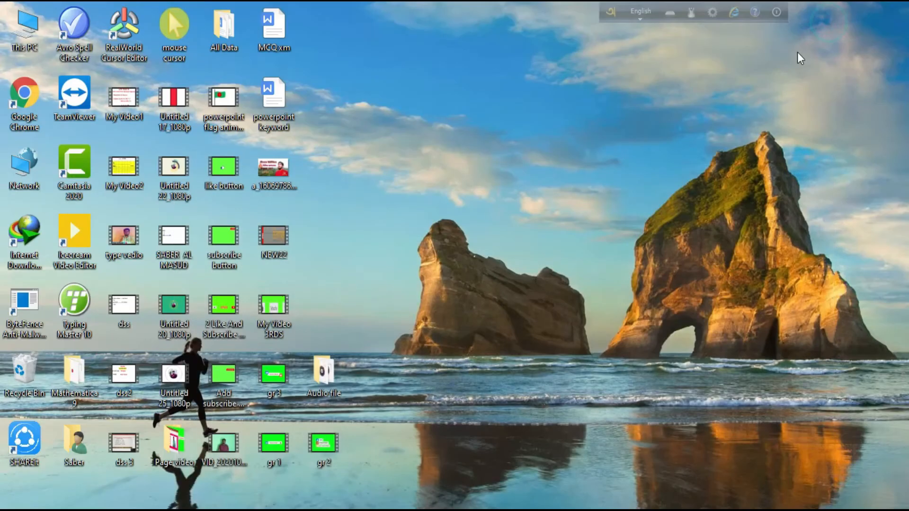
right_click(457, 98)
mouse_move(494, 231)
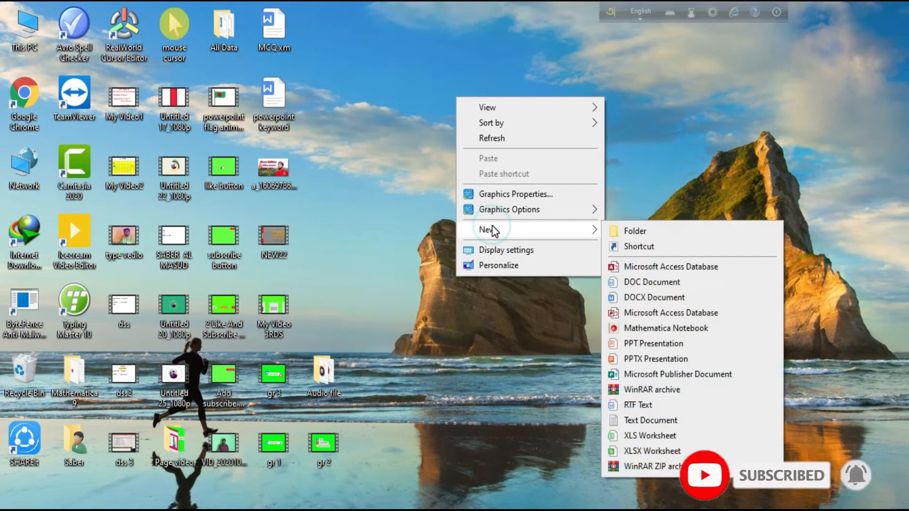
left_click(646, 282)
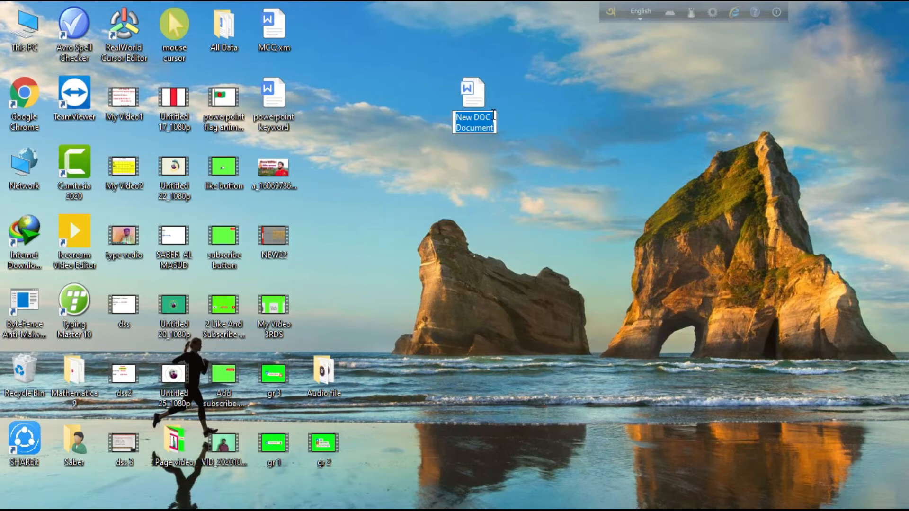
key("BackSpace")
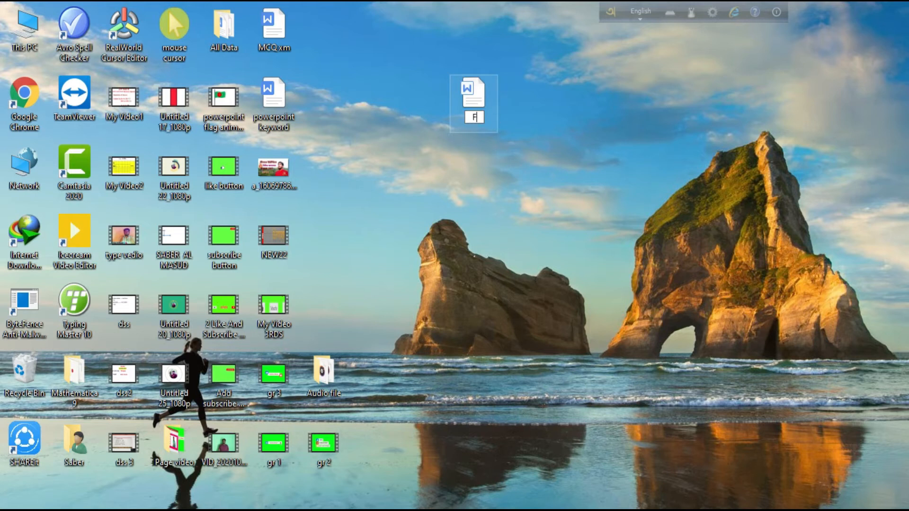
type("FILE")
key("Return")
- Open the FILE document in WPS Office and paste the copied Bangla paragraph into it
double_click(473, 99)
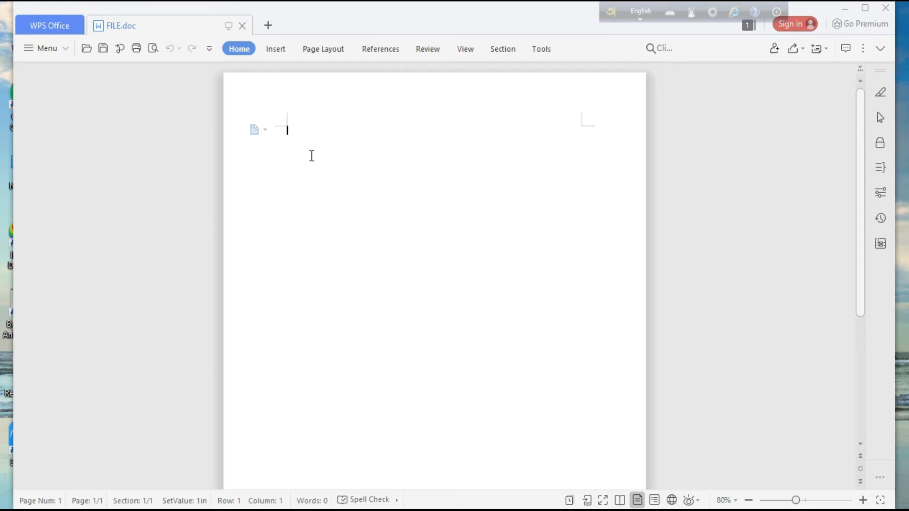
key("ctrl+v")
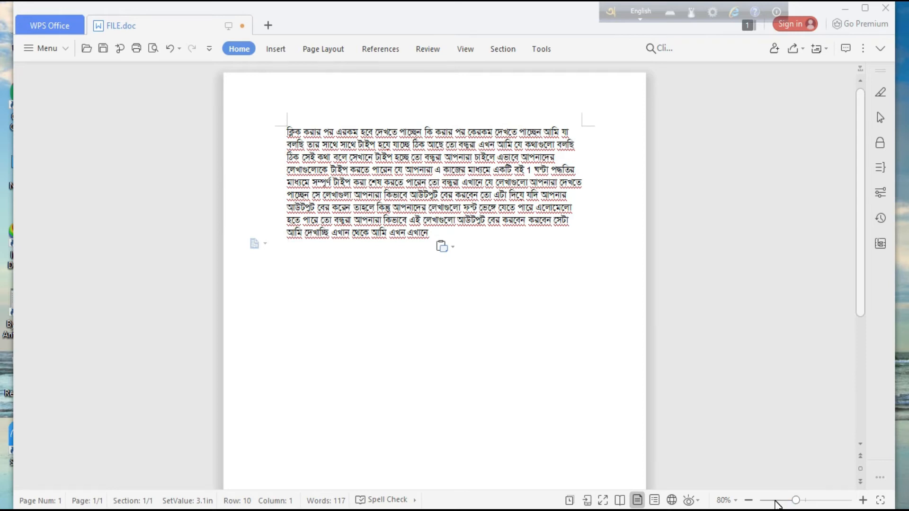
scroll(776, 502, "up", 6)
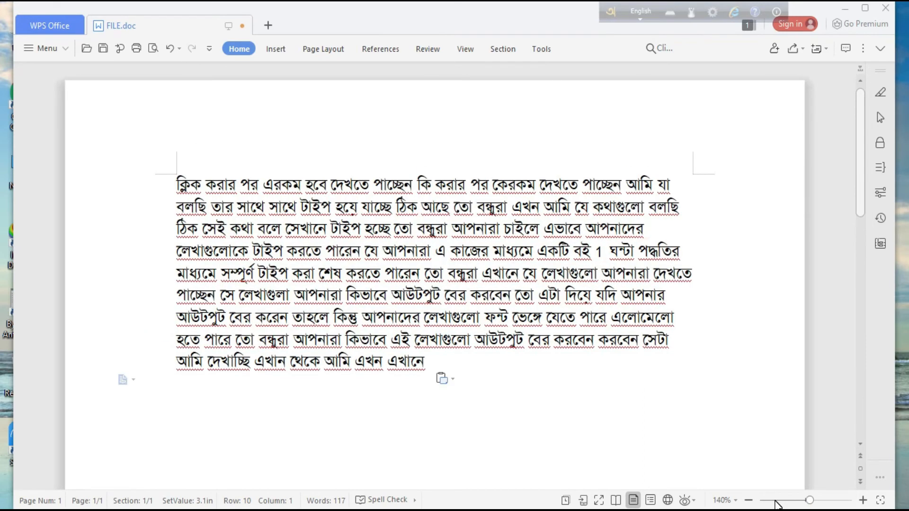
scroll(775, 502, "up", 2)
scroll(777, 504, "up", 1)
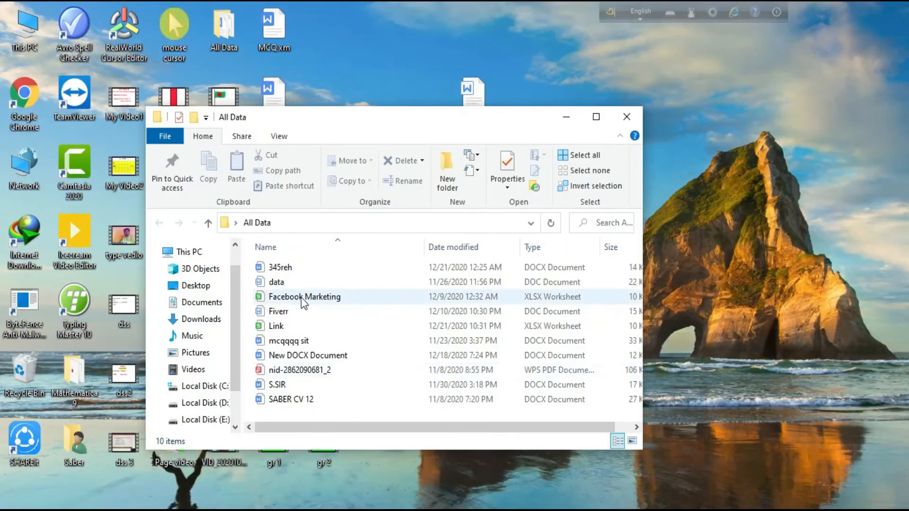
- Open S.SIR from the All Data folder, look through its typed questions and formulas, and close WPS Office
double_click(296, 383)
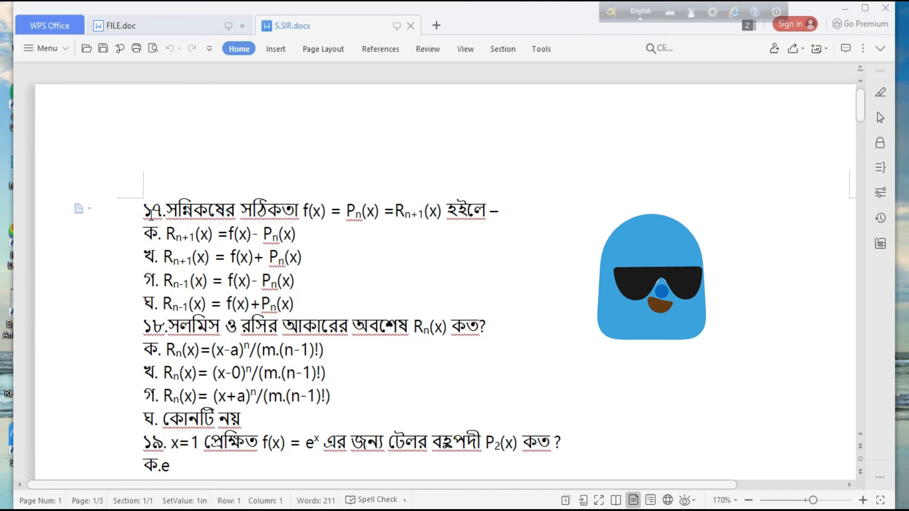
scroll(177, 218, "down", 1)
scroll(153, 215, "down", 12)
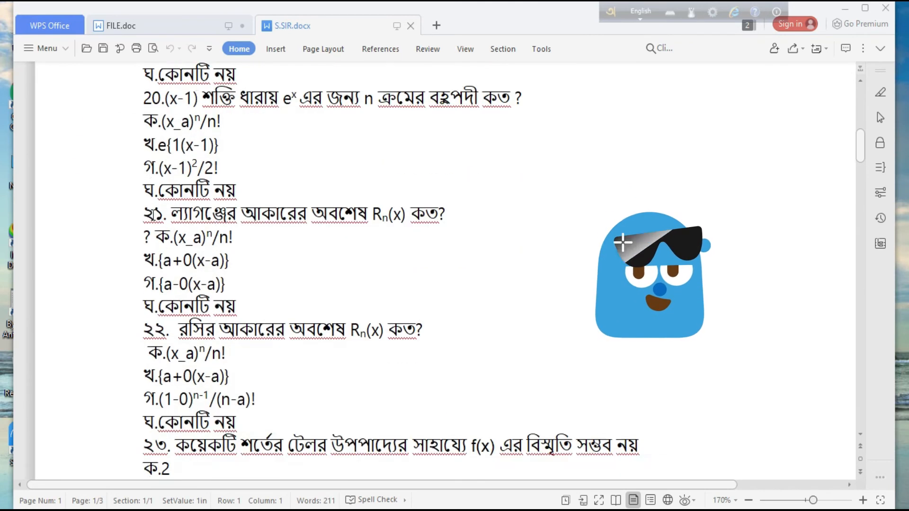
scroll(153, 216, "down", 15)
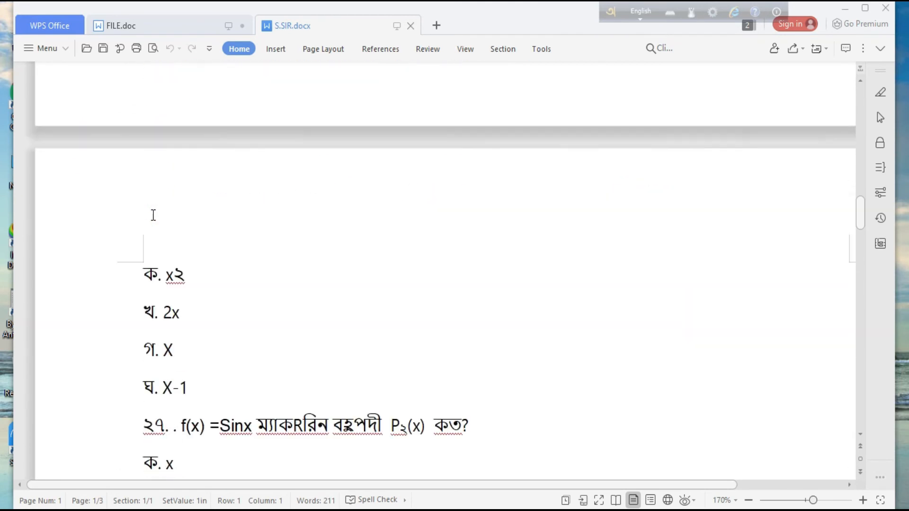
scroll(153, 214, "down", 15)
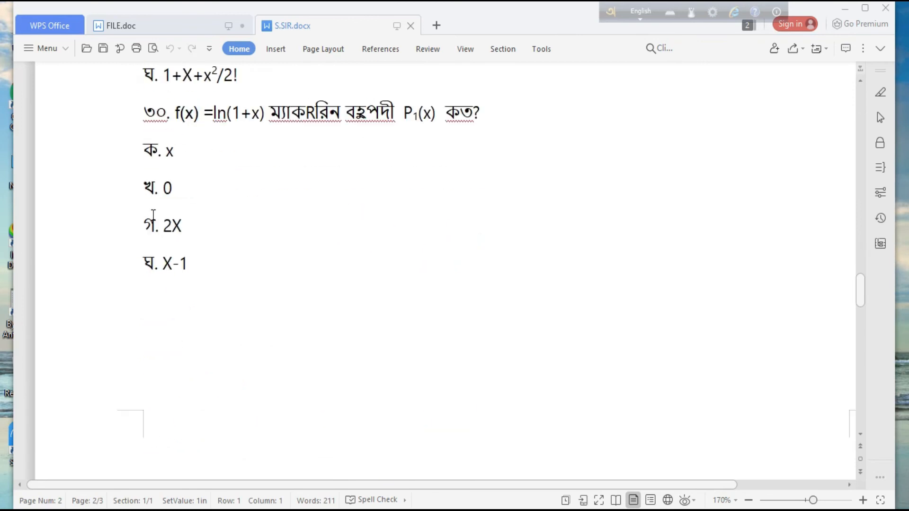
scroll(153, 215, "up", 15)
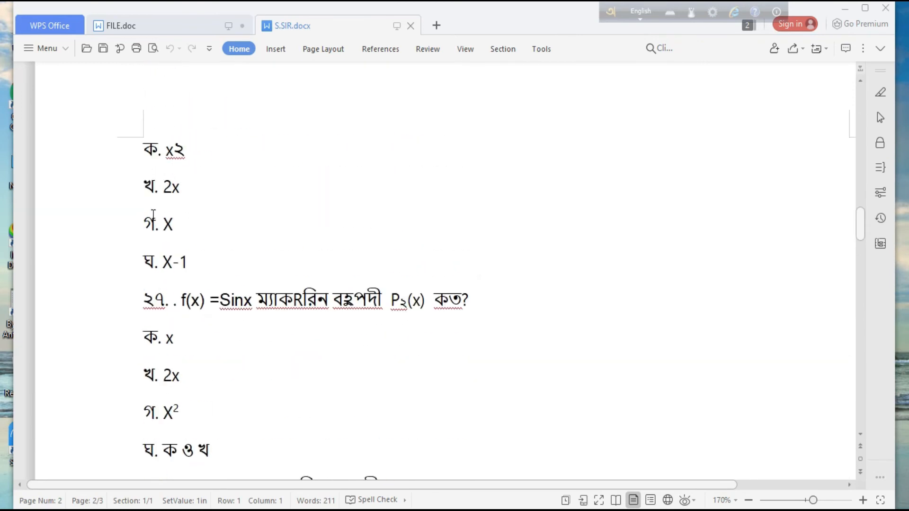
scroll(153, 216, "up", 15)
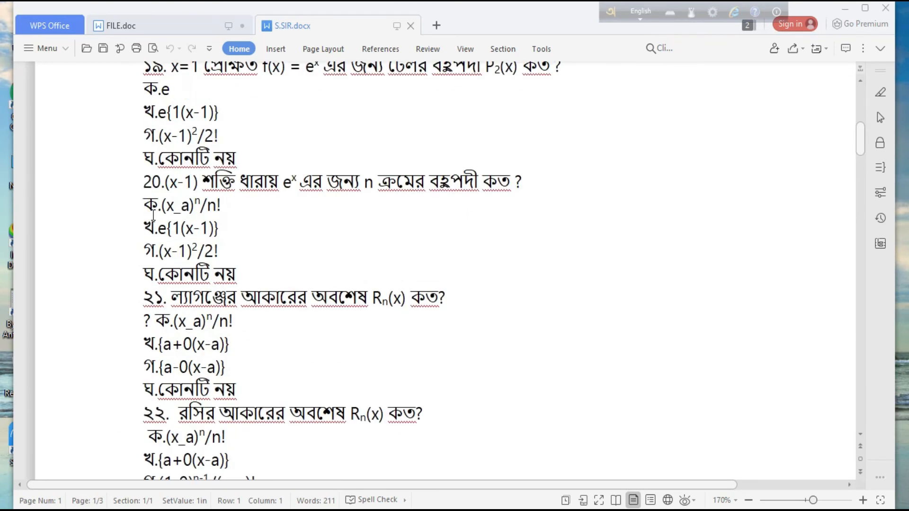
scroll(153, 214, "up", 2)
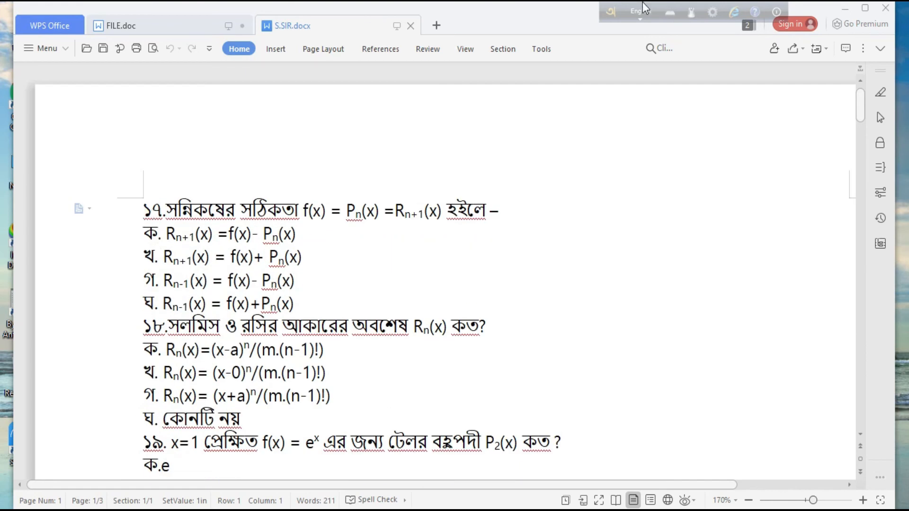
left_click(888, 8)
left_click(482, 284)
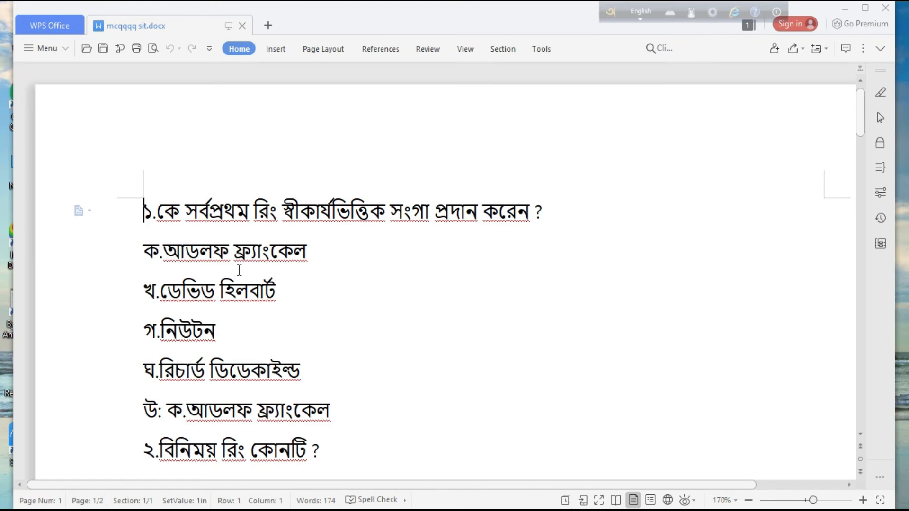
- Look through the Bangla multiple-choice questions in the mcqqqq sit document
scroll(160, 212, "down", 3)
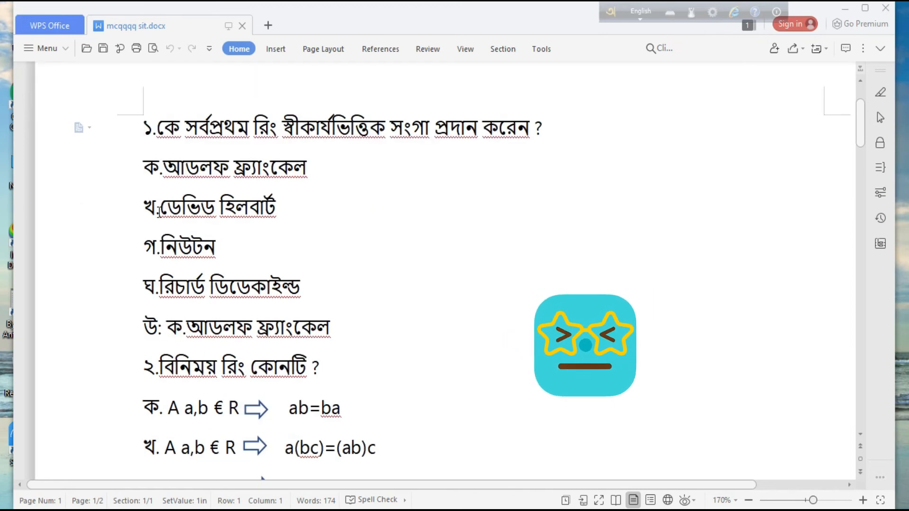
scroll(160, 212, "down", 15)
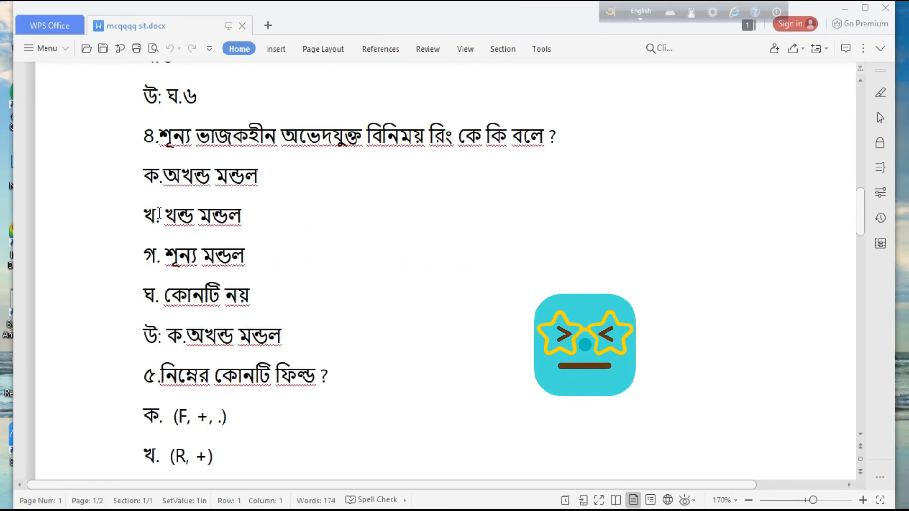
scroll(157, 218, "down", 20)
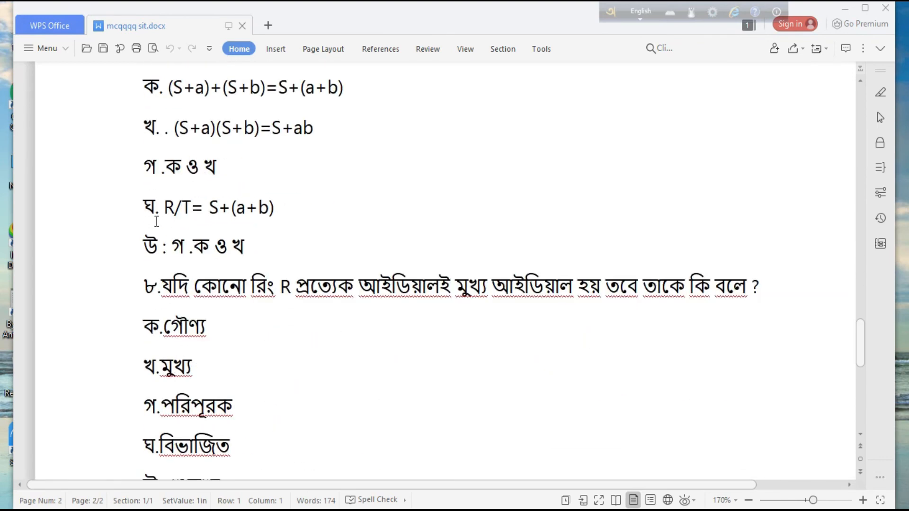
scroll(156, 222, "down", 5)
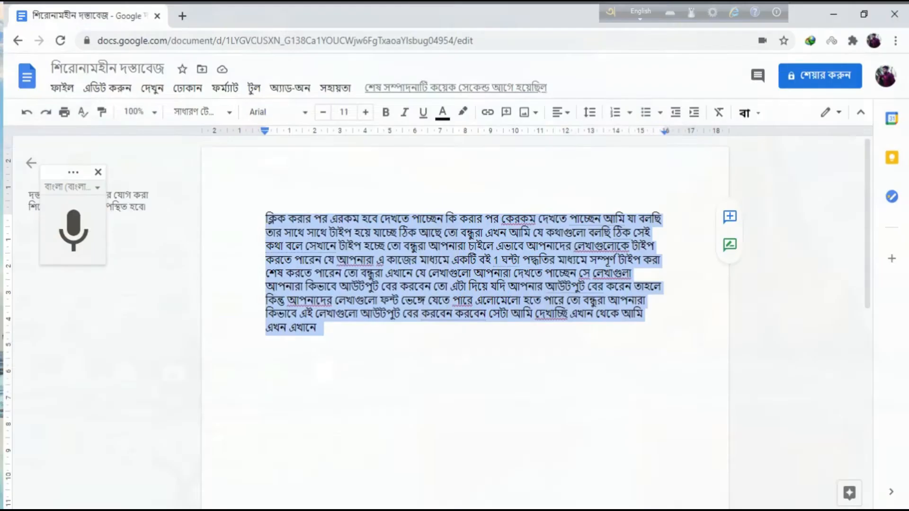
- Return to the Google Docs document and resume Bangla voice typing at the end of the existing paragraph
left_click(492, 373)
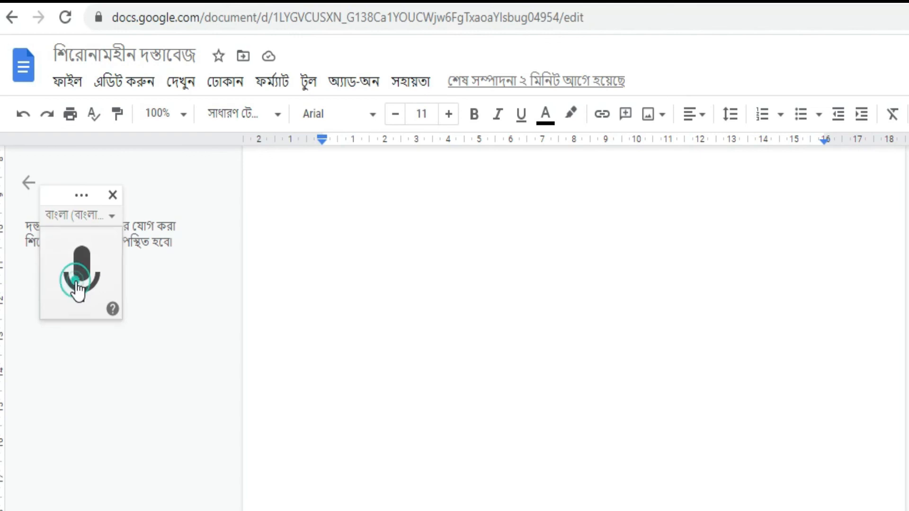
left_click(70, 242)
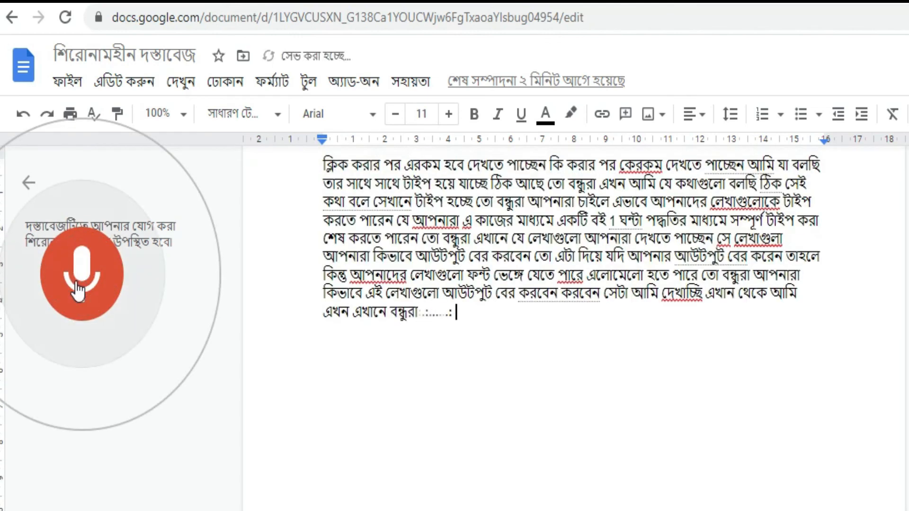